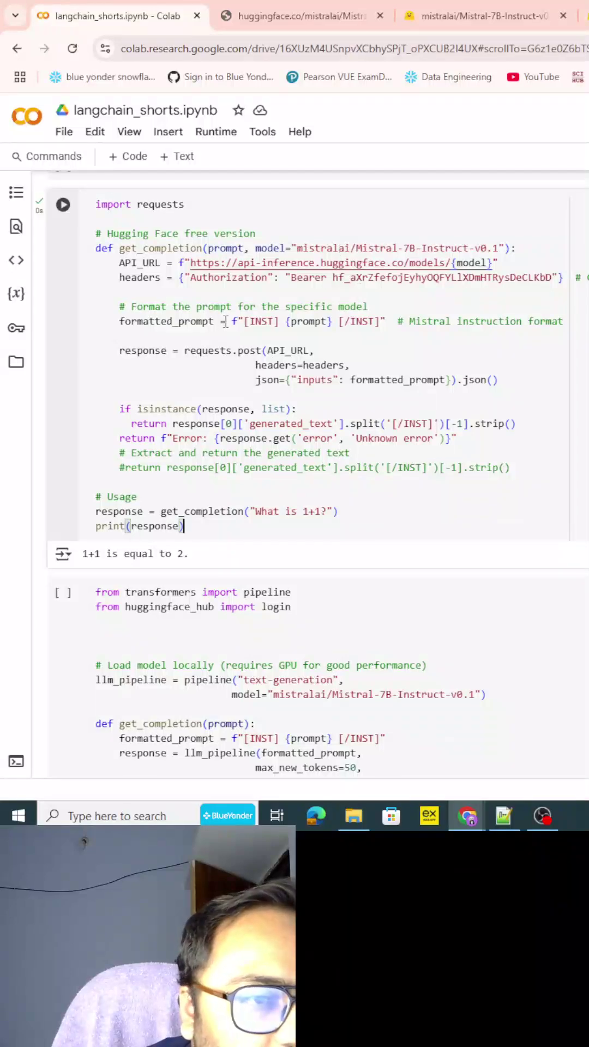
double_click(136, 263)
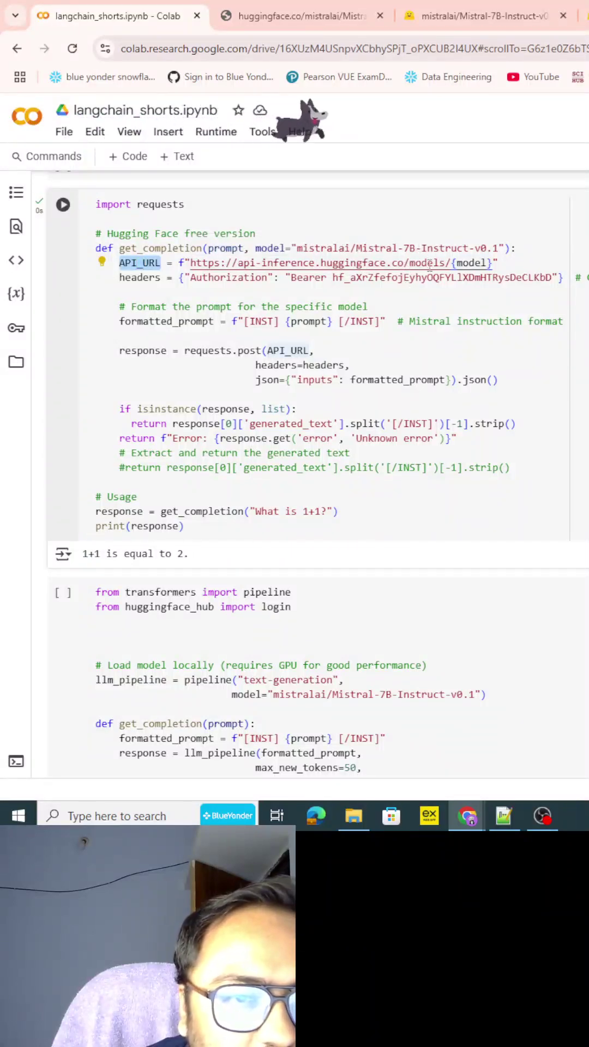
left_click(488, 262)
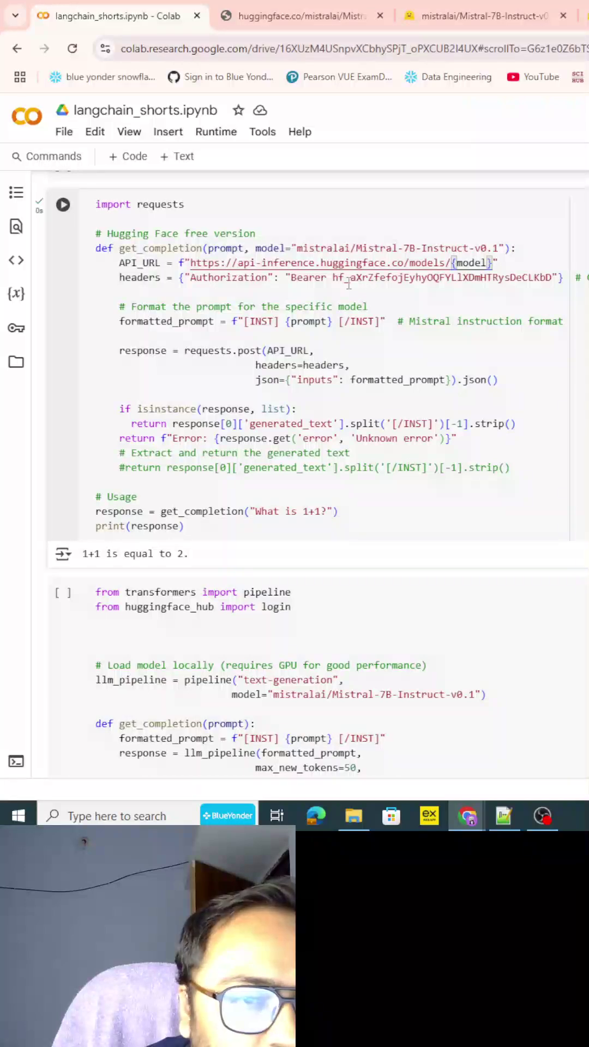
left_click_drag(382, 280, 524, 281)
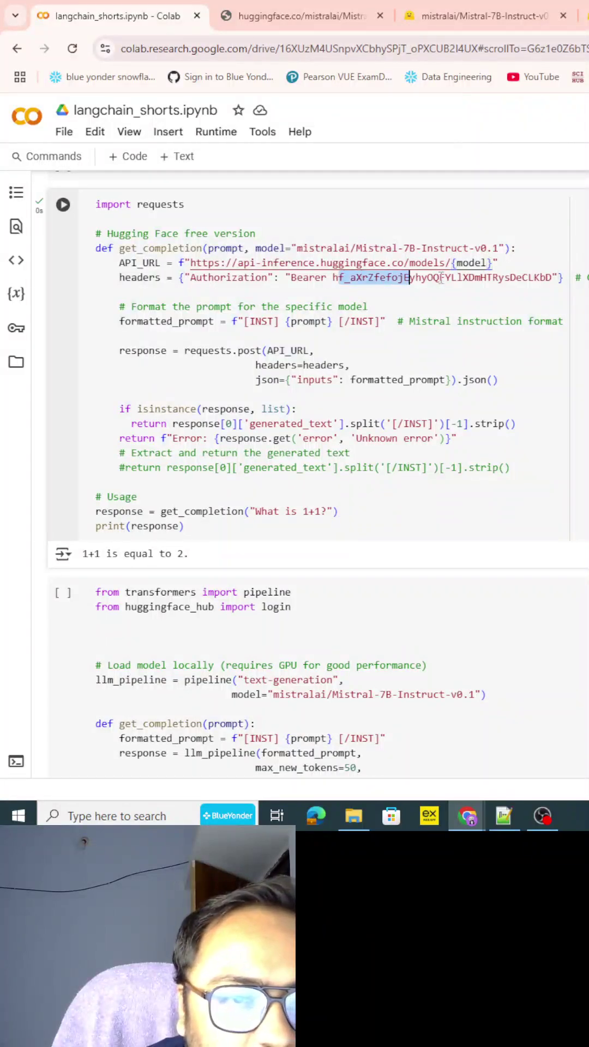
left_click(522, 278)
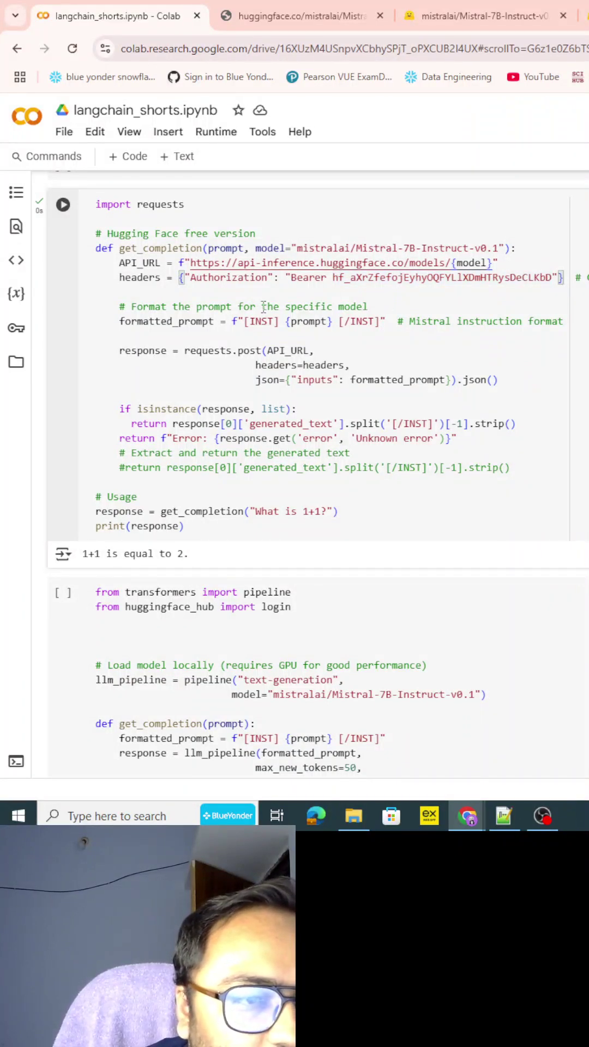
scroll(149, 341, "up", 2)
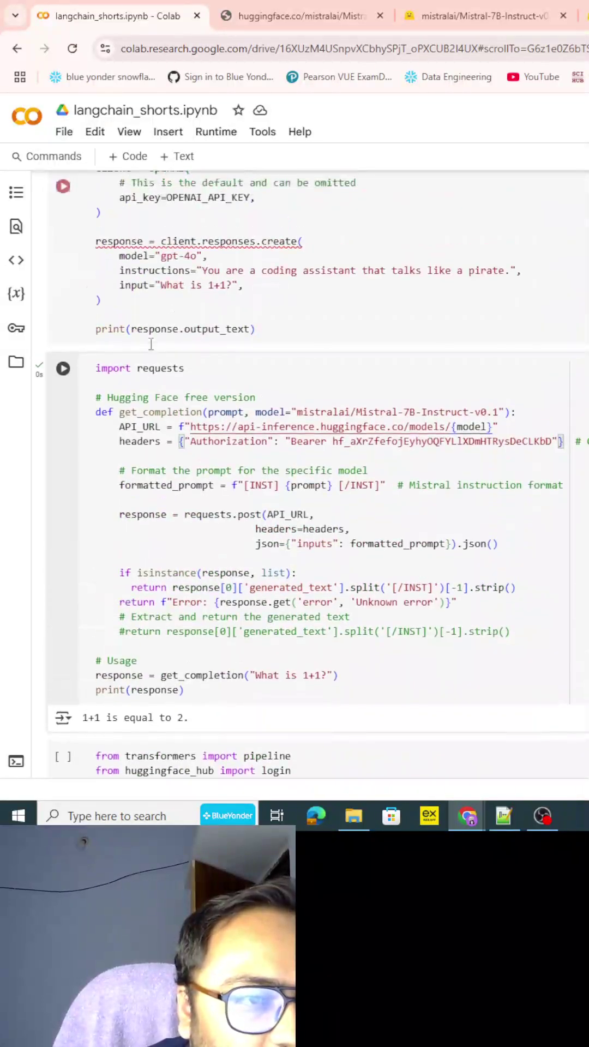
scroll(149, 341, "up", 2)
scroll(155, 365, "down", 1)
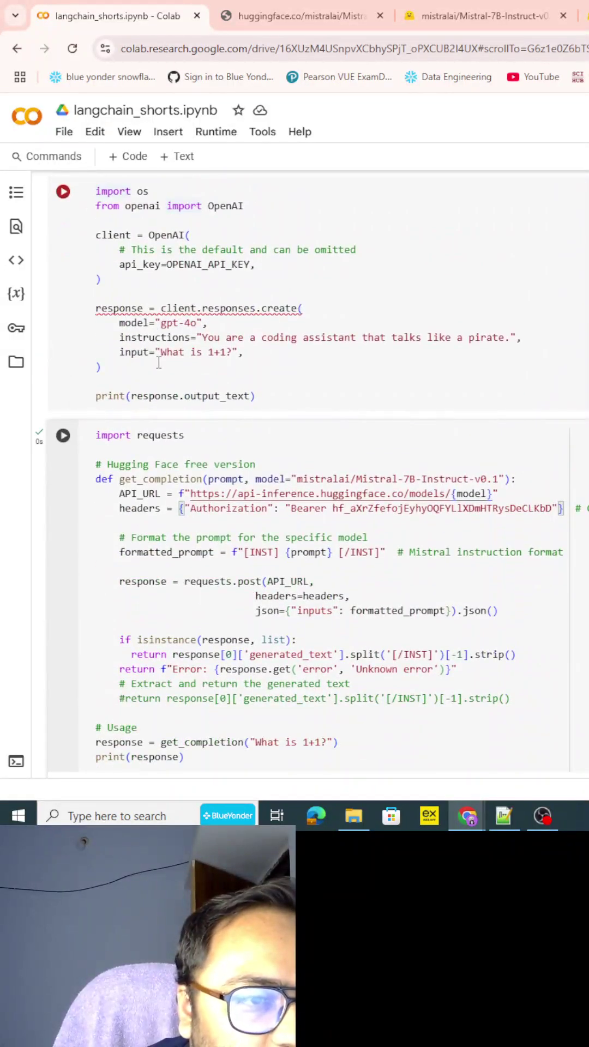
scroll(190, 381, "down", 2)
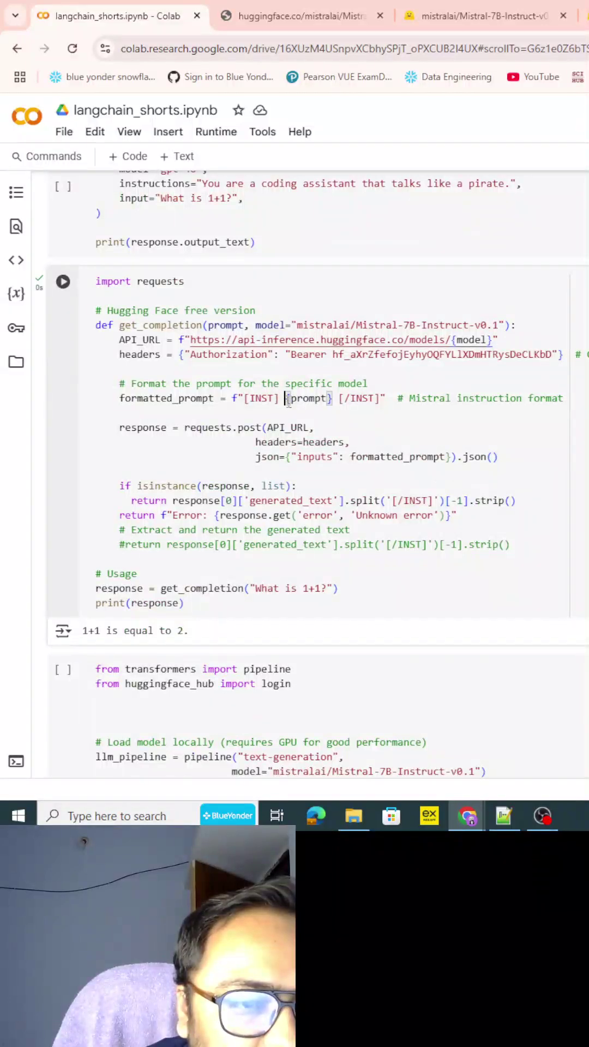
left_click_drag(287, 401, 324, 398)
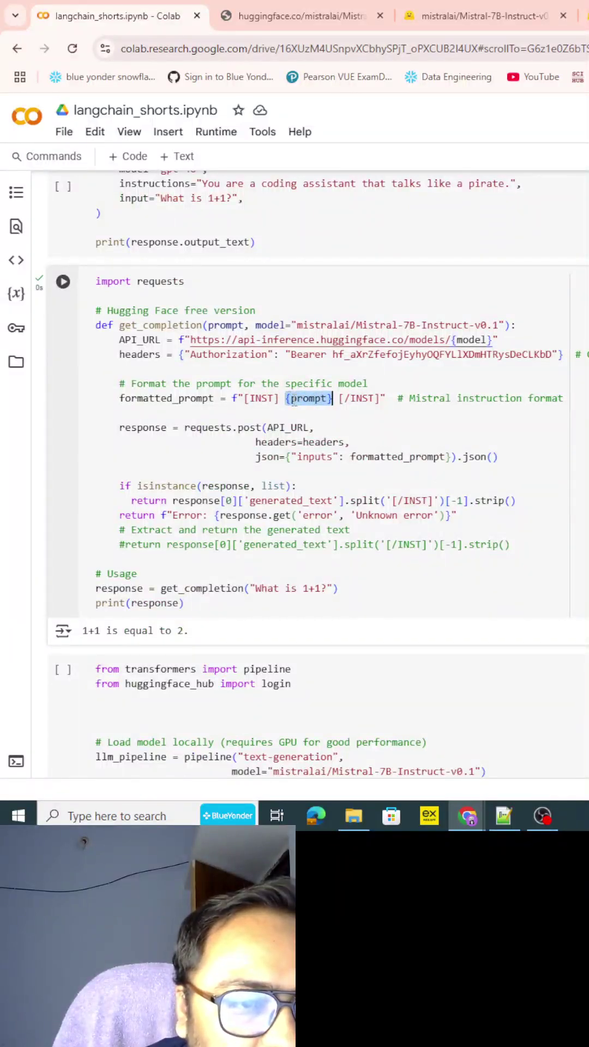
left_click(253, 401)
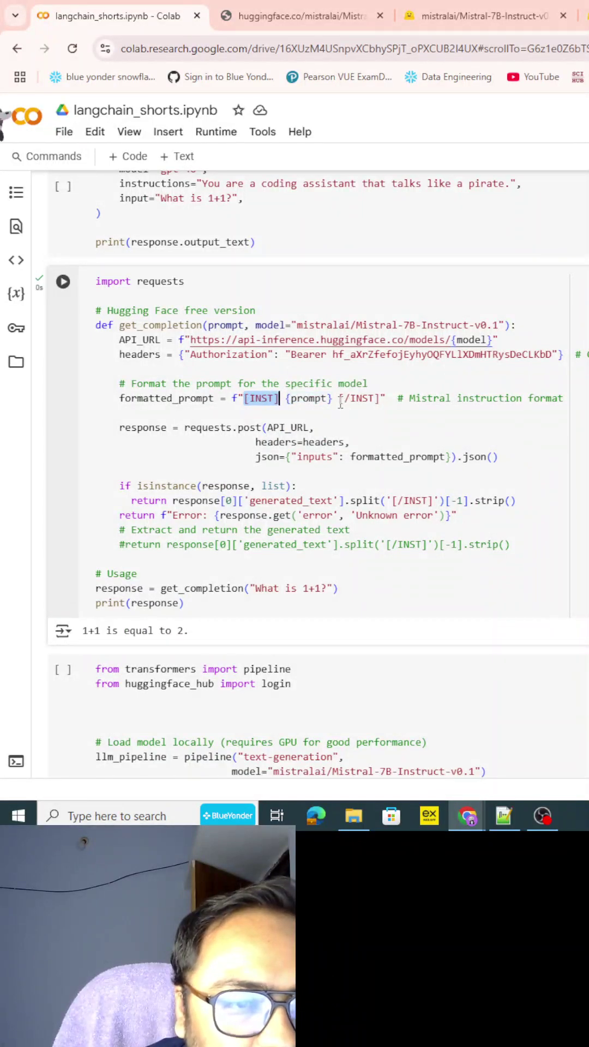
left_click_drag(339, 399, 380, 400)
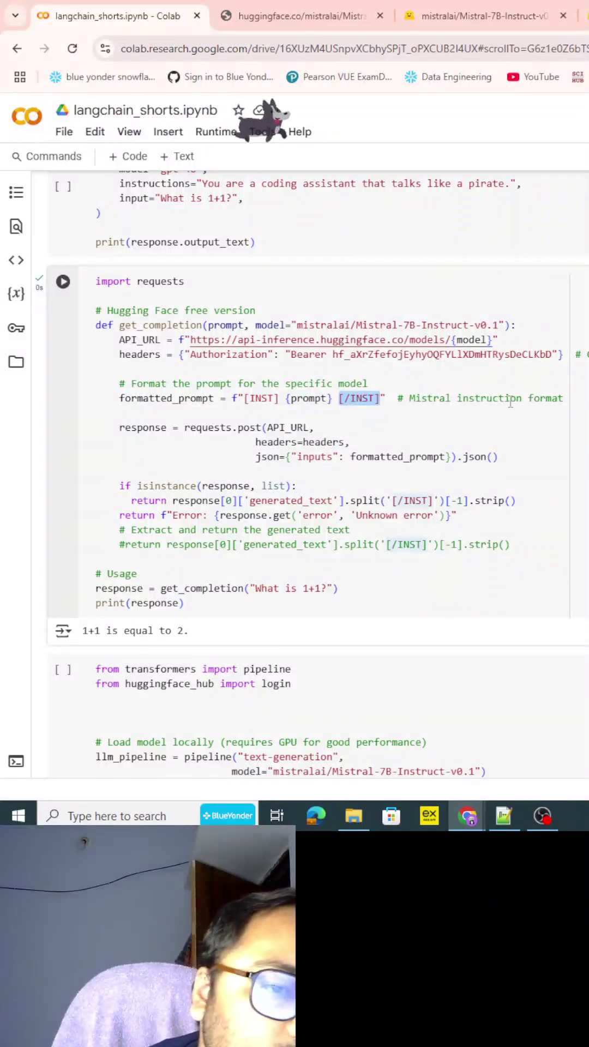
left_click(397, 400)
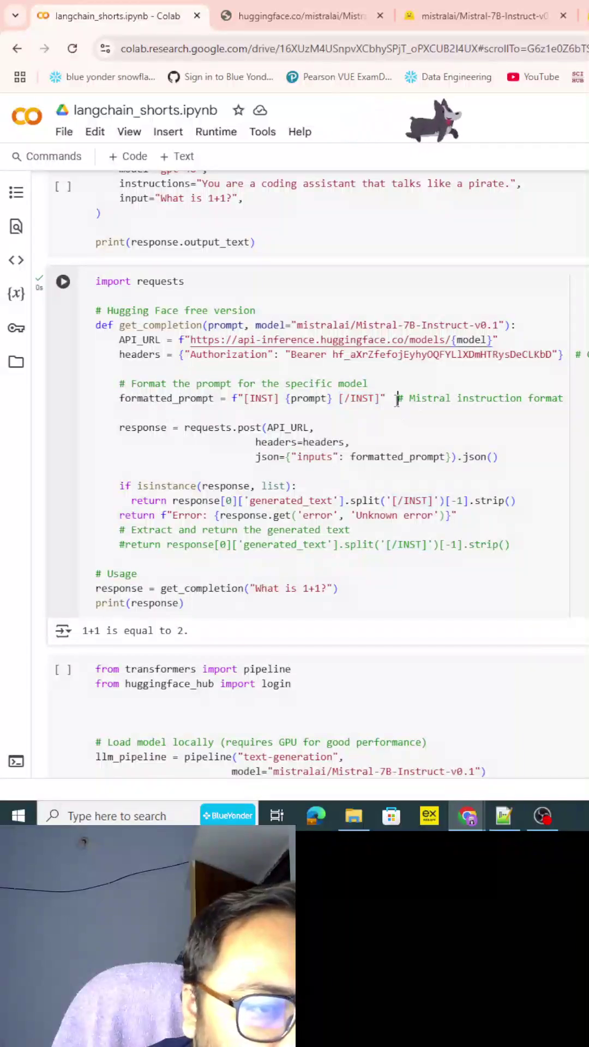
left_click(204, 430)
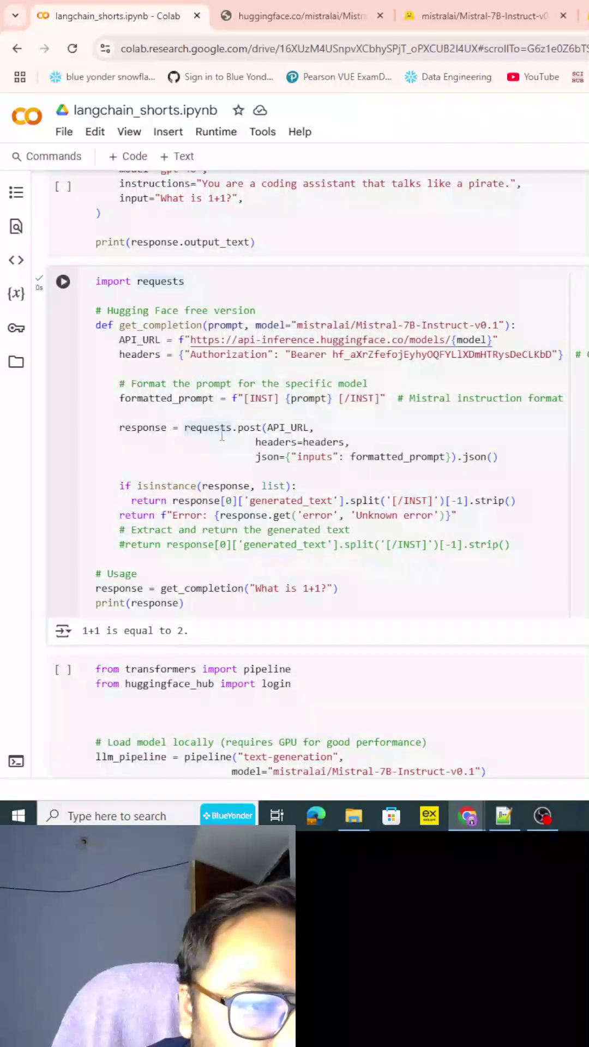